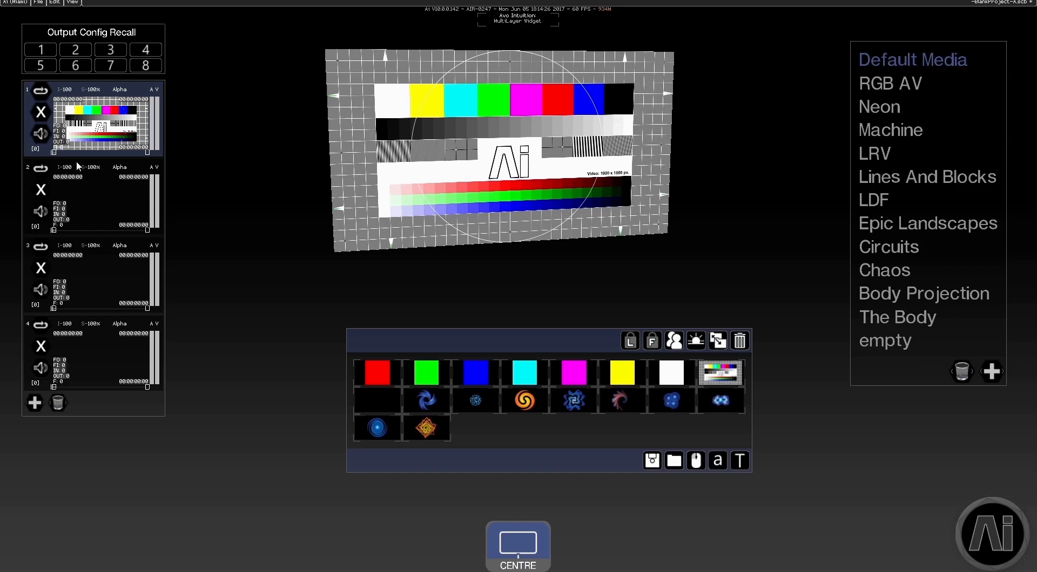
# Step: Open layer 1's controller and its mixer, examine the layers' universe and channel assignments, and close both windows
pyautogui.click(123, 127)
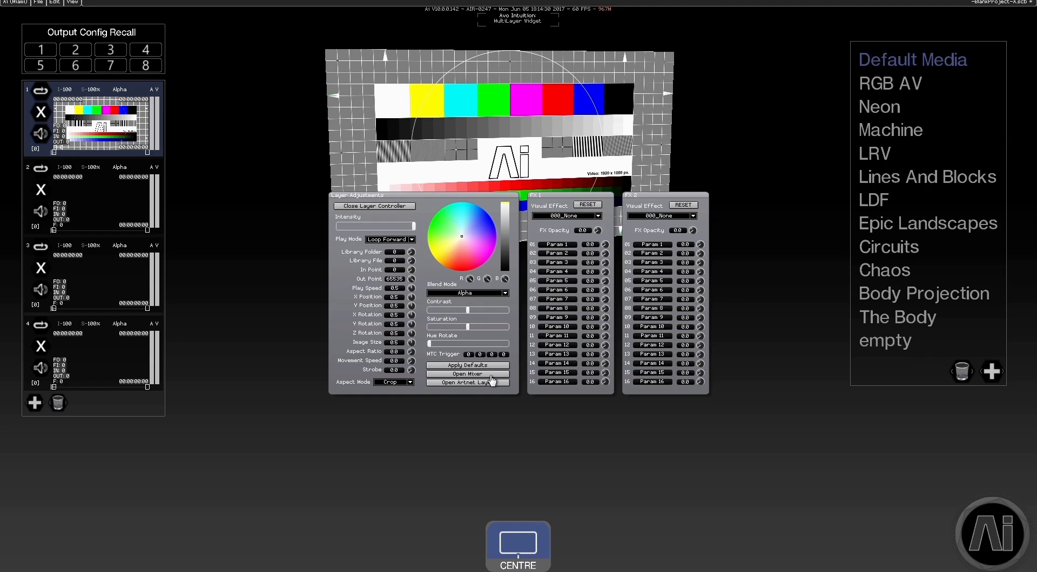
pyautogui.click(492, 374)
pyautogui.moveTo(492, 117); pyautogui.dragTo(595, 171)
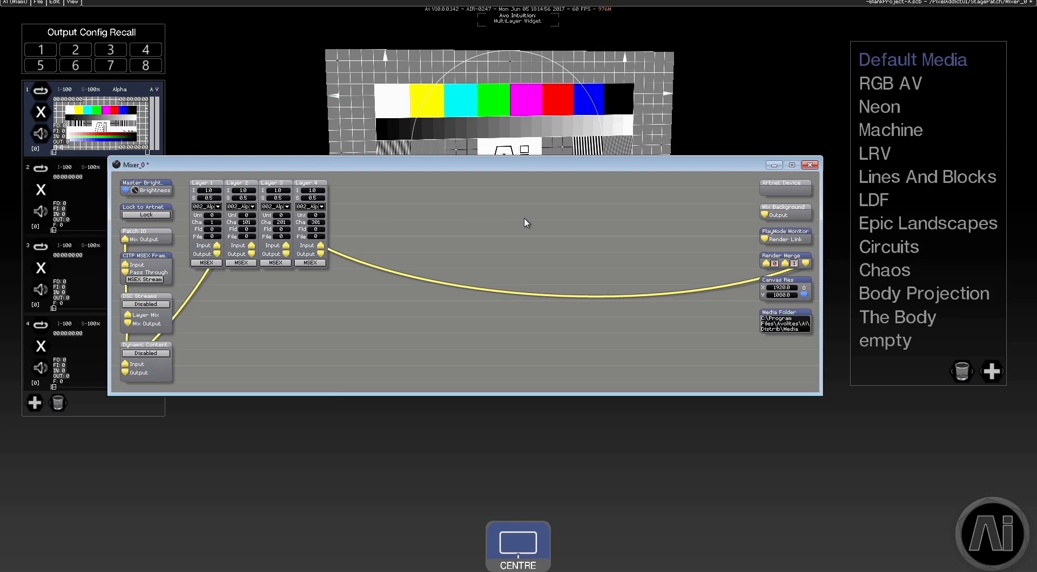
pyautogui.click(809, 165)
pyautogui.click(361, 208)
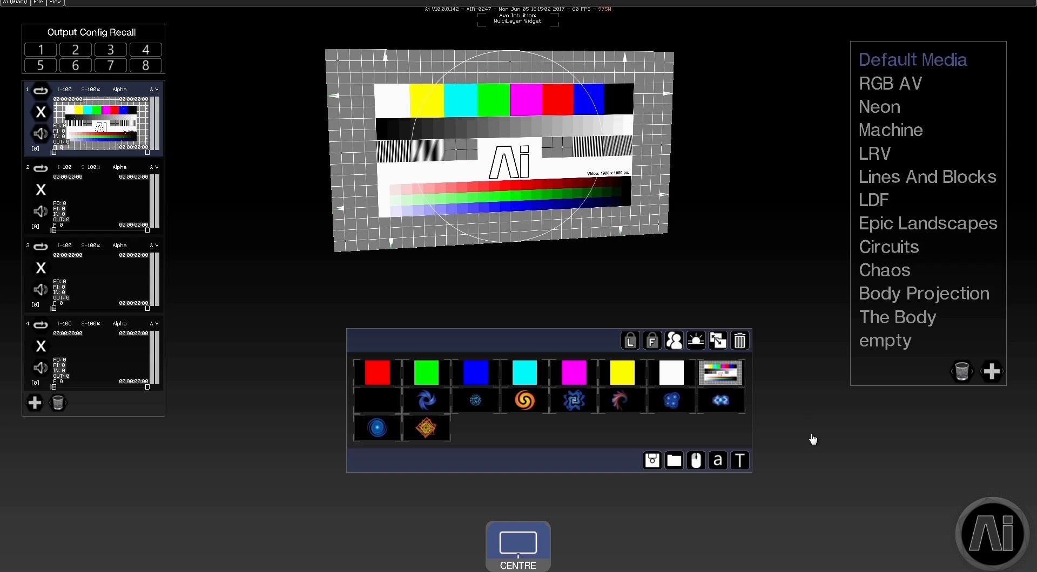
# Step: Open the System Settings and set the CITP adaptor to Intel(R) I210 Gigabit Network Connection - 2.0.0.1
pyautogui.click(1006, 518)
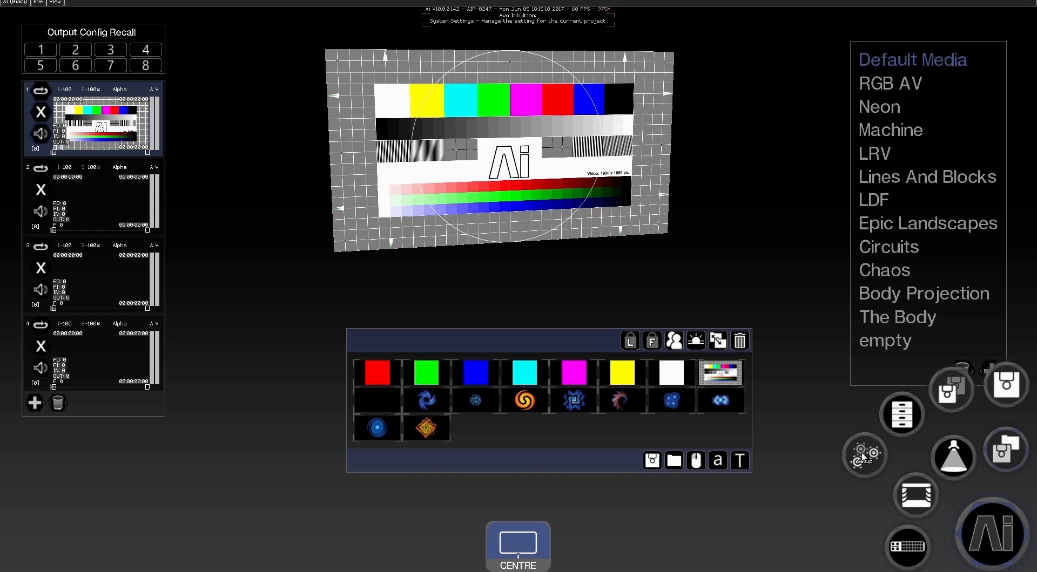
pyautogui.click(863, 457)
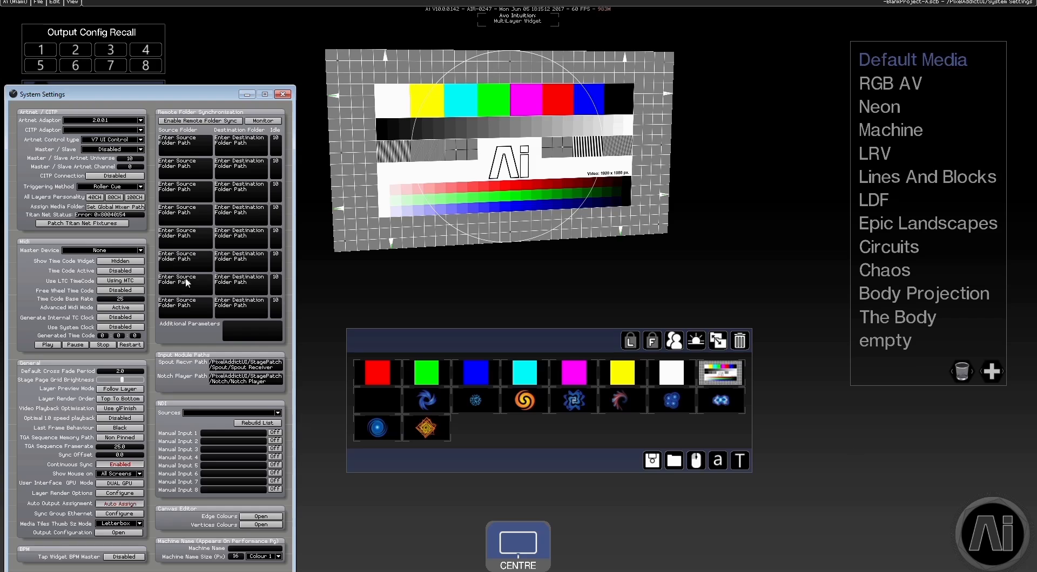
pyautogui.moveTo(121, 98); pyautogui.dragTo(276, 67)
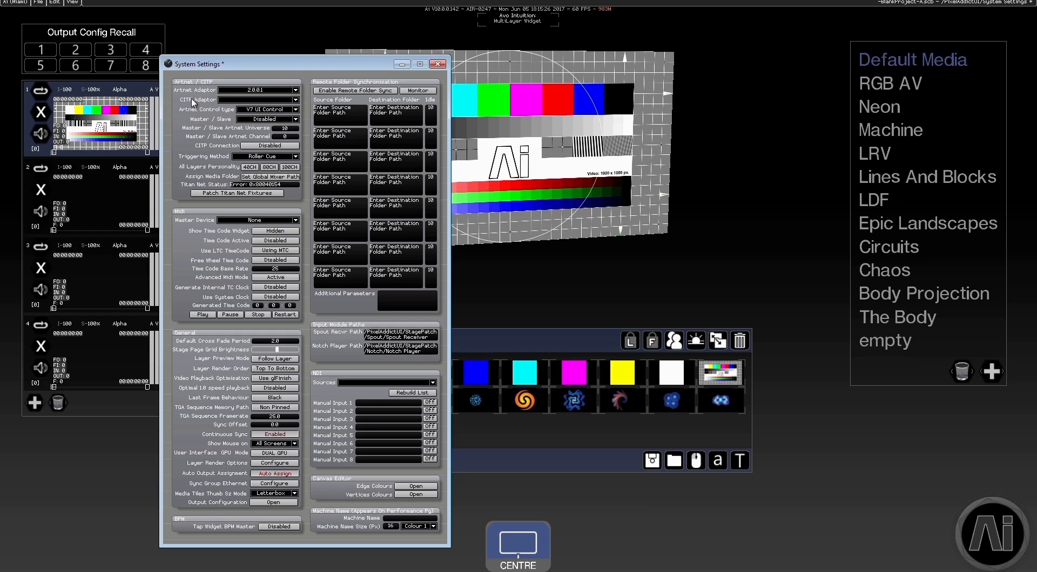
pyautogui.click(238, 100)
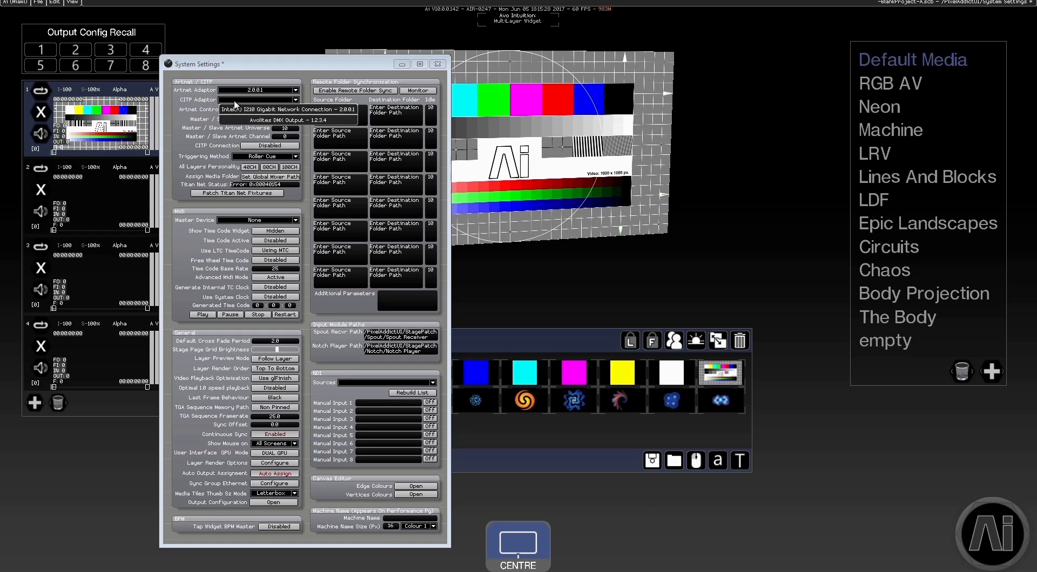
pyautogui.click(340, 111)
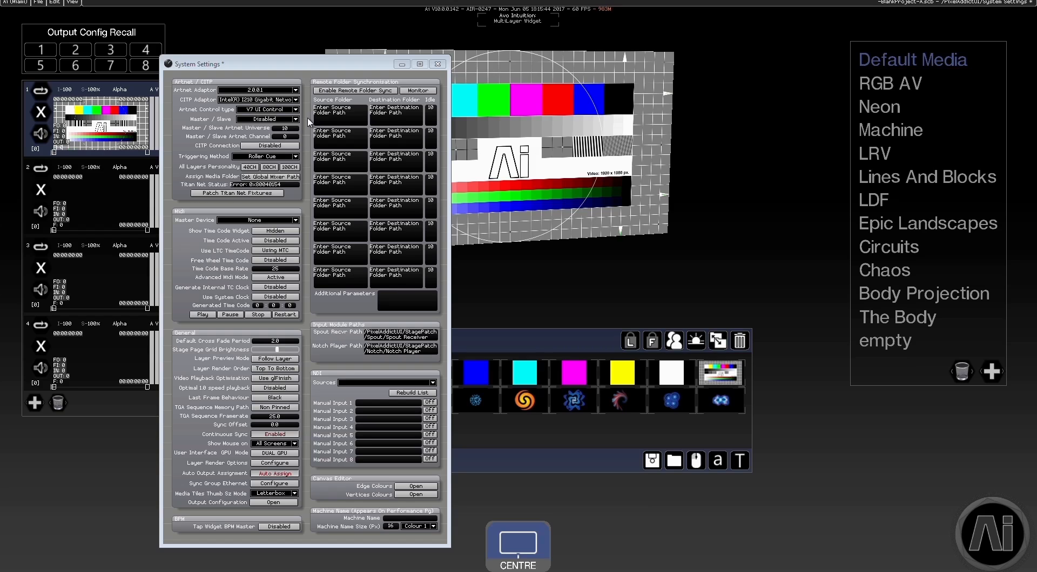
# Step: Set the personality of all layers to 100CH, enable the CITP connection, and put the System Settings window away
pyautogui.click(291, 169)
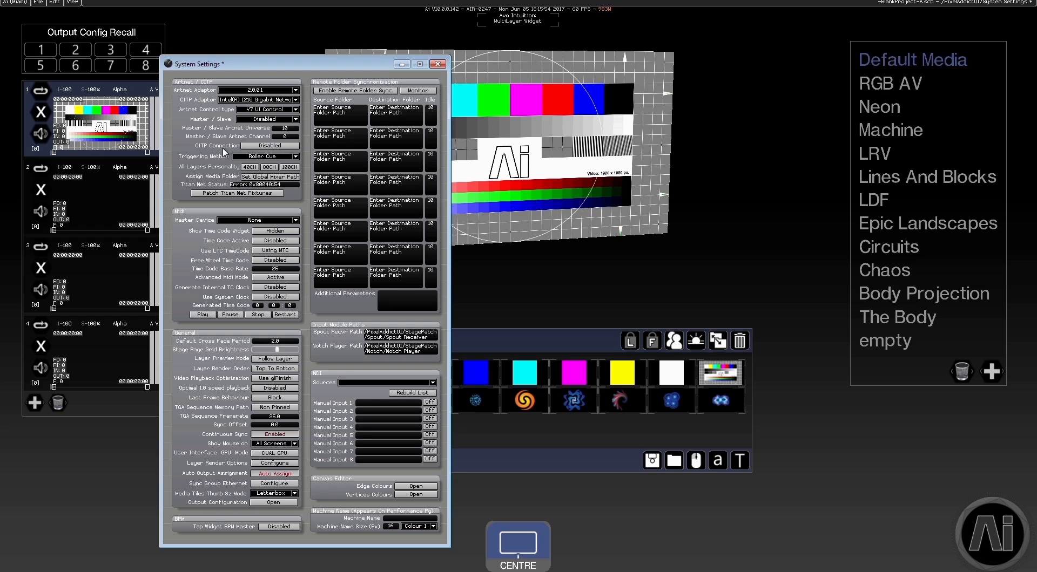
pyautogui.click(255, 147)
pyautogui.click(402, 64)
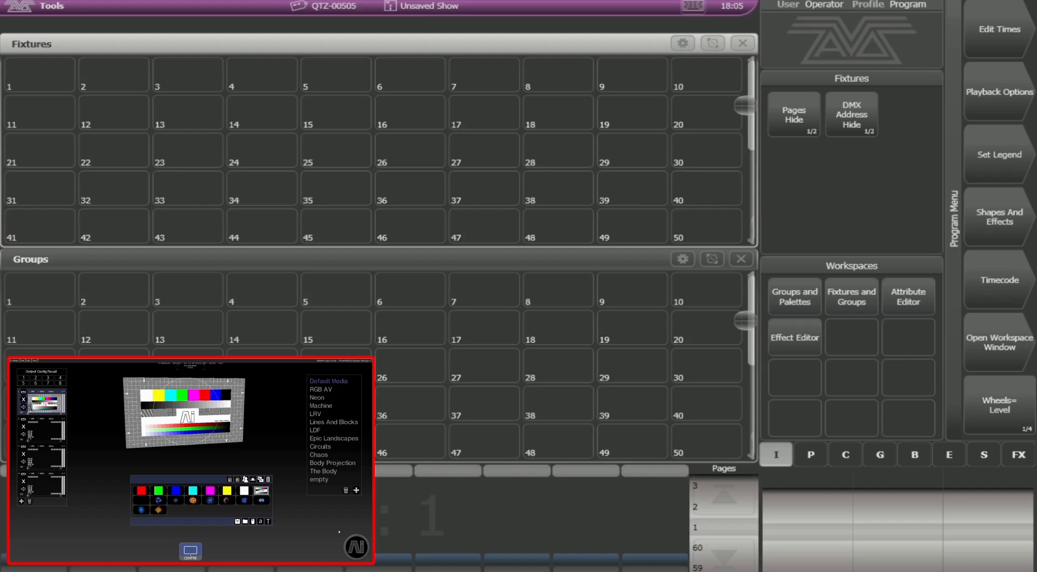
# Step: Switch to the Titan console and check its network interface address in the system's network settings
pyautogui.press('shift')
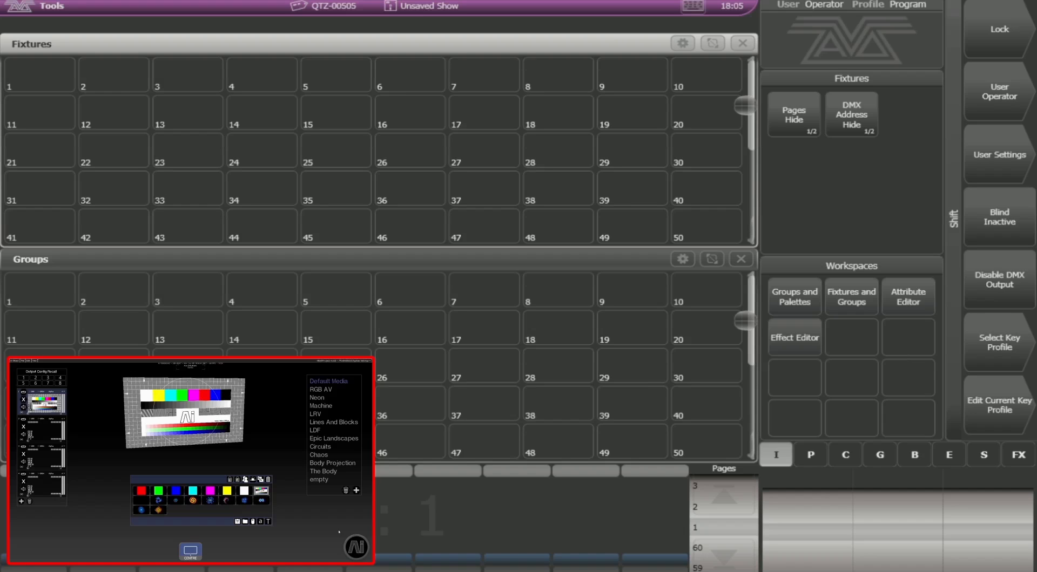
pyautogui.hotkey('shift', 'd')
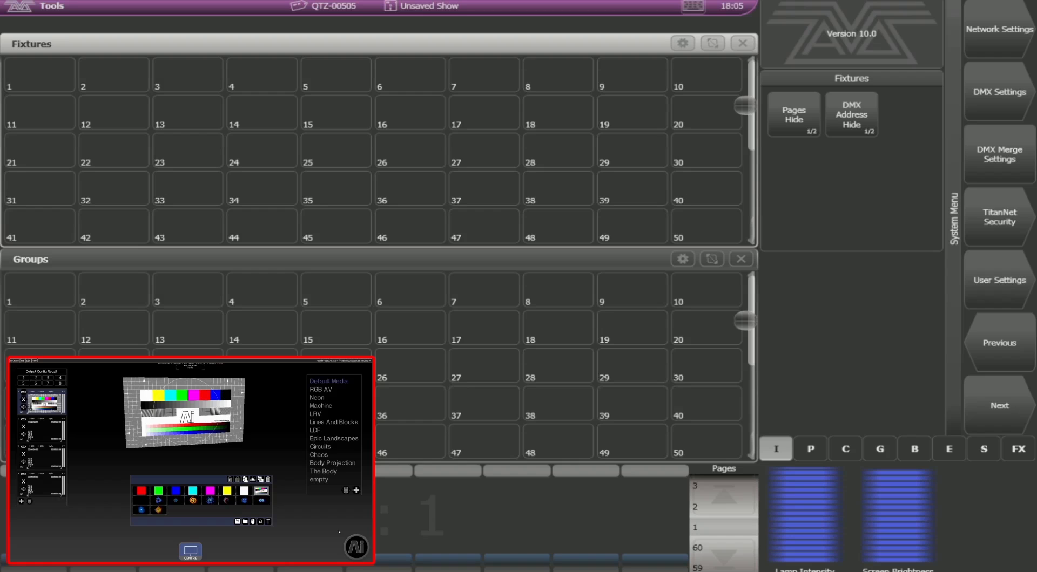
pyautogui.press('F1')
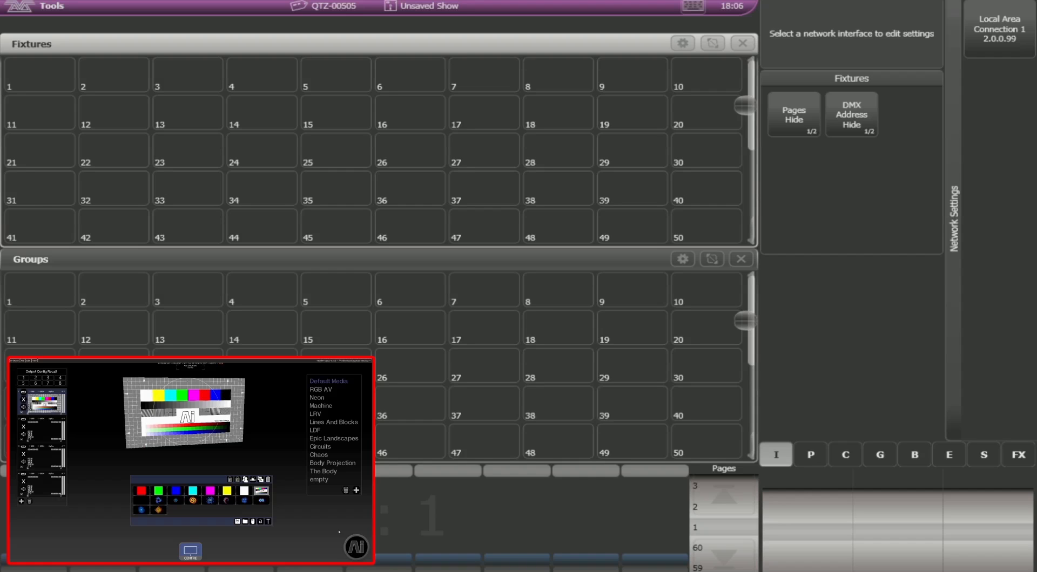
pyautogui.press('Escape')
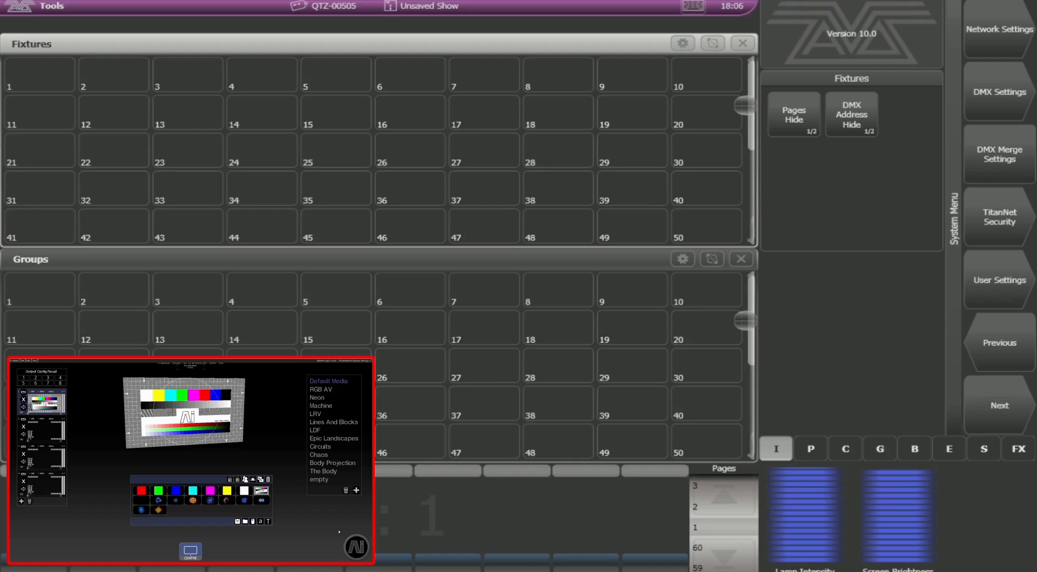
# Step: Open the DMX Settings and clear the node assignments from all DMX lines
pyautogui.click(999, 92)
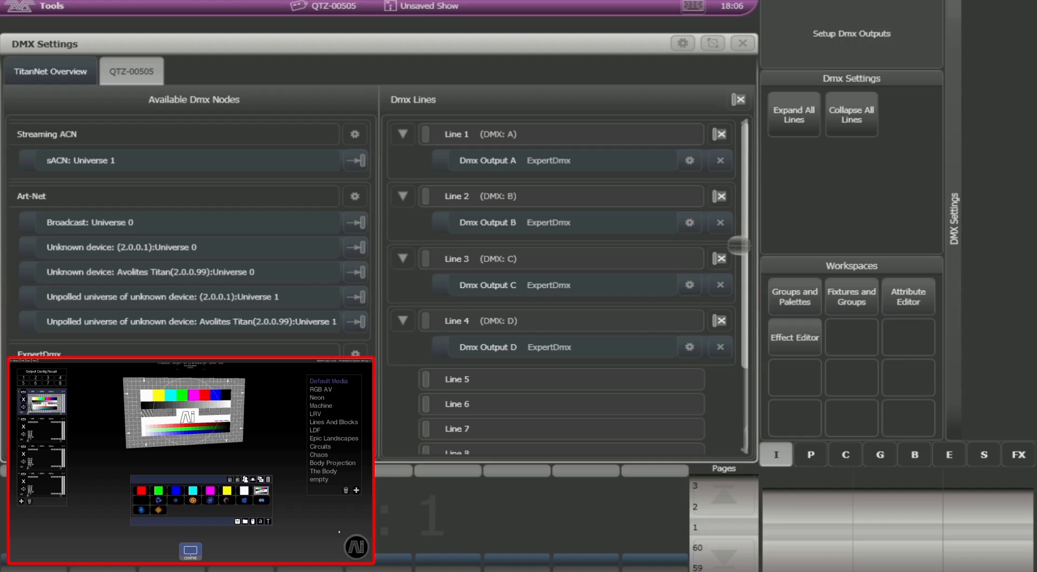
pyautogui.click(738, 99)
pyautogui.click(738, 100)
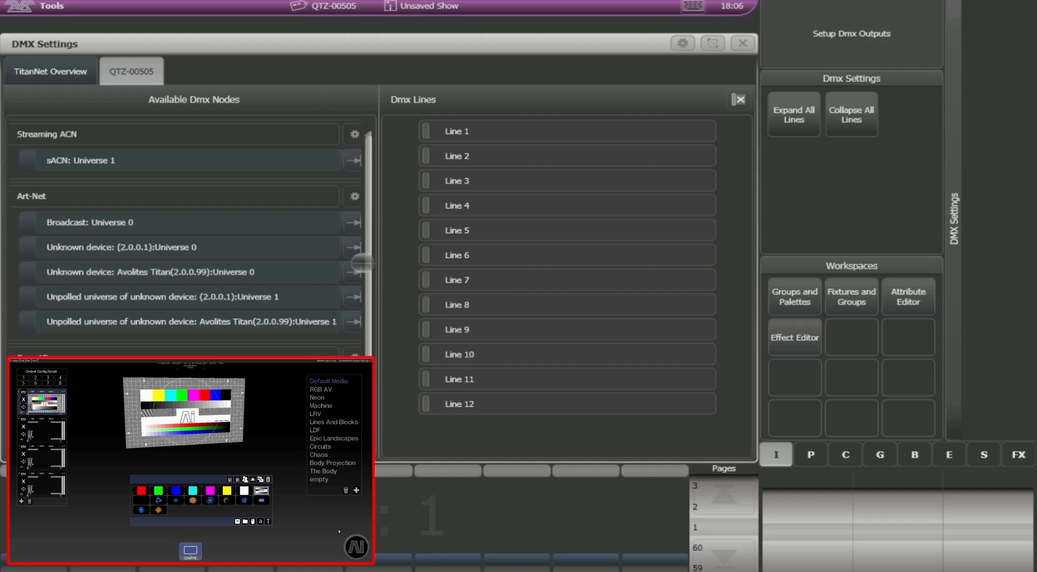
# Step: Enable Always Broadcast ArtNet DMX in the Art-Net module properties and close the properties
pyautogui.click(355, 196)
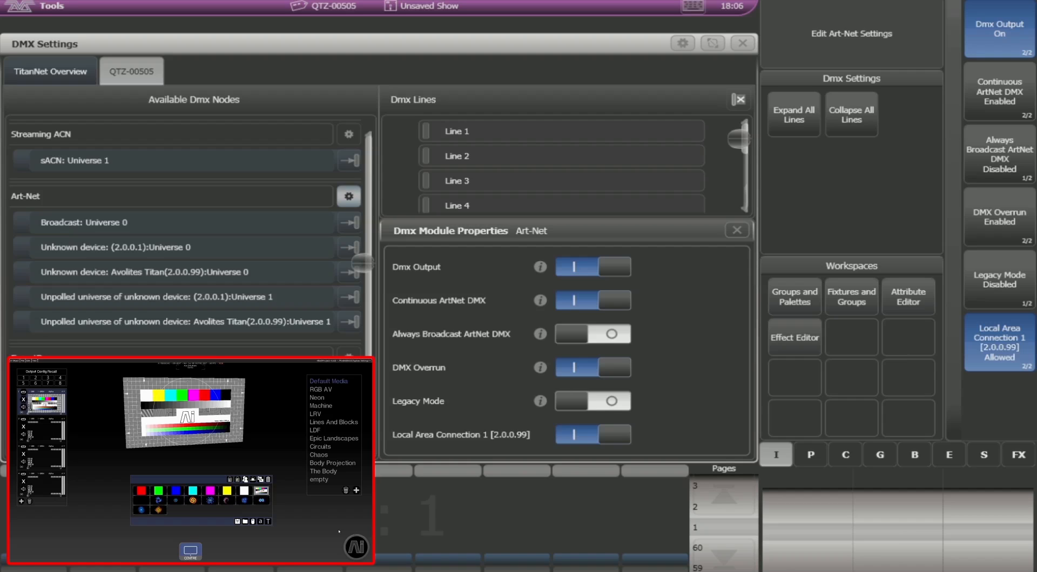
pyautogui.click(610, 335)
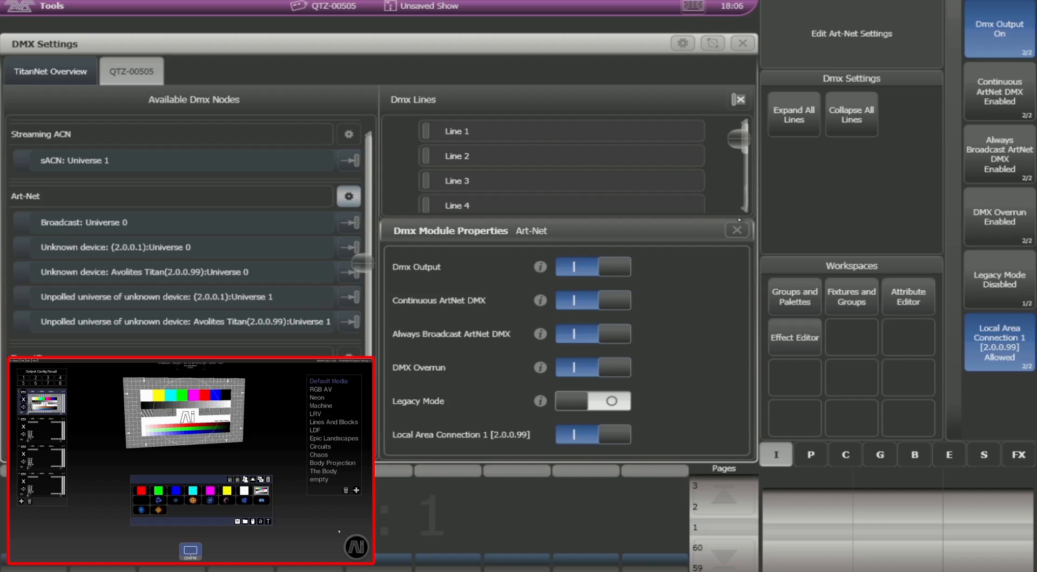
pyautogui.click(737, 230)
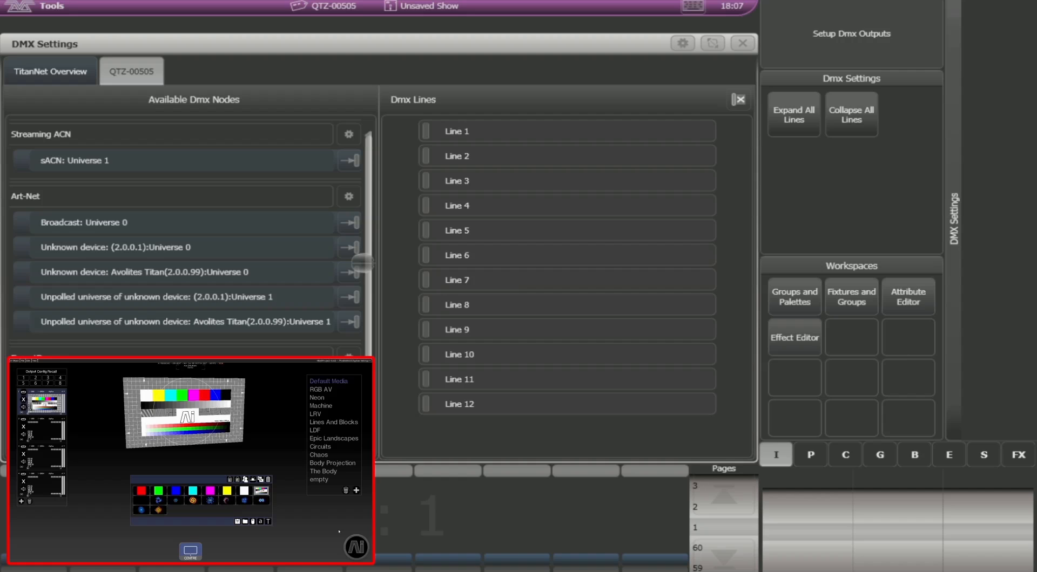
# Step: Assign the Art-Net device (2.0.0.1):Universe 0 to DMX Line 1 and leave the system settings
pyautogui.click(263, 247)
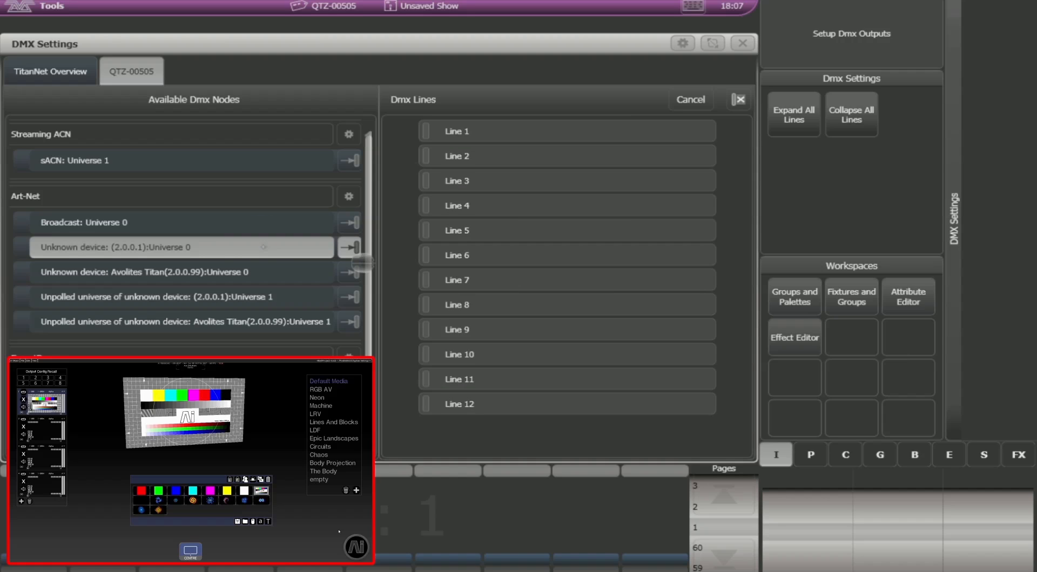
pyautogui.click(584, 131)
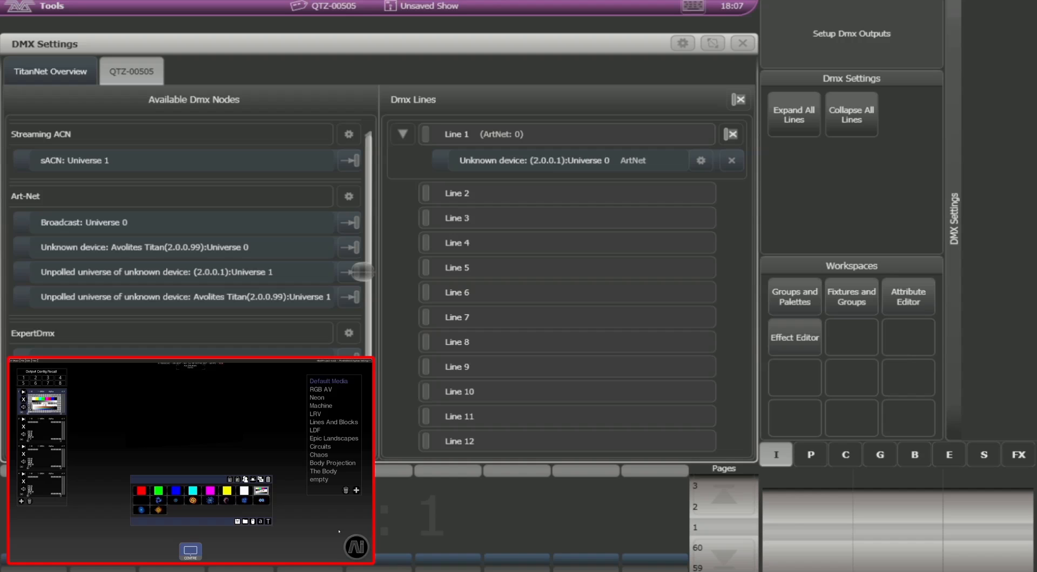
pyautogui.press('Escape')
pyautogui.press('Escape')
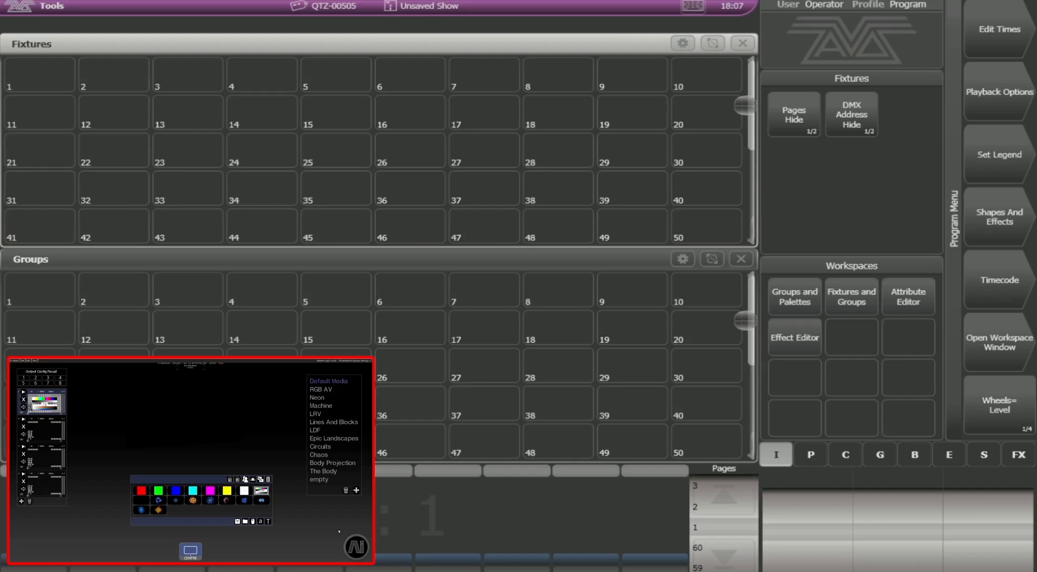
# Step: Patch the active fixture AI Media Server V10 (2.0.0.1) starting at fixture handle 1, using the fixture's own DMX address
pyautogui.hotkey('alt', 'p')
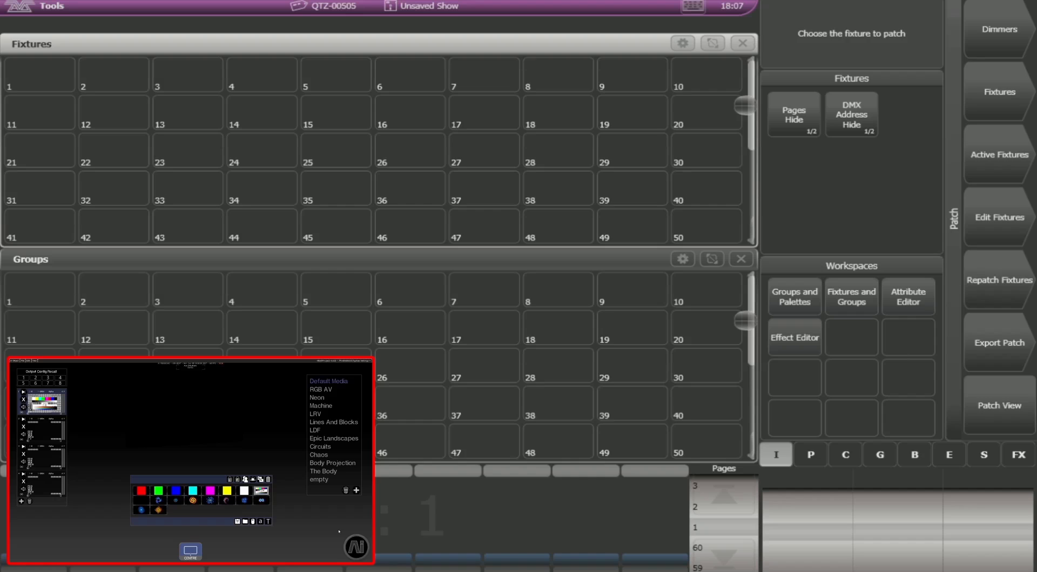
pyautogui.click(999, 155)
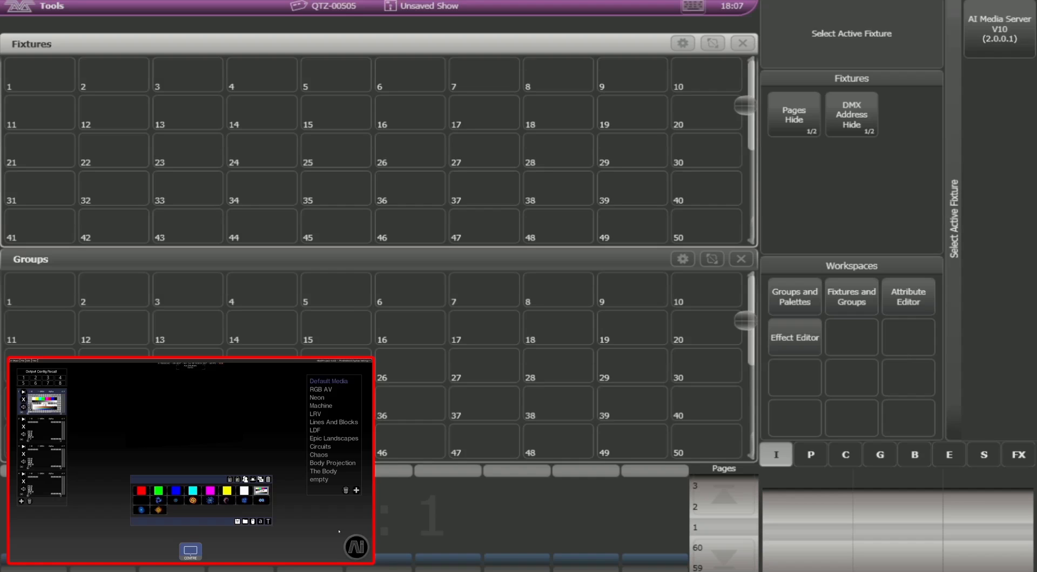
pyautogui.click(999, 30)
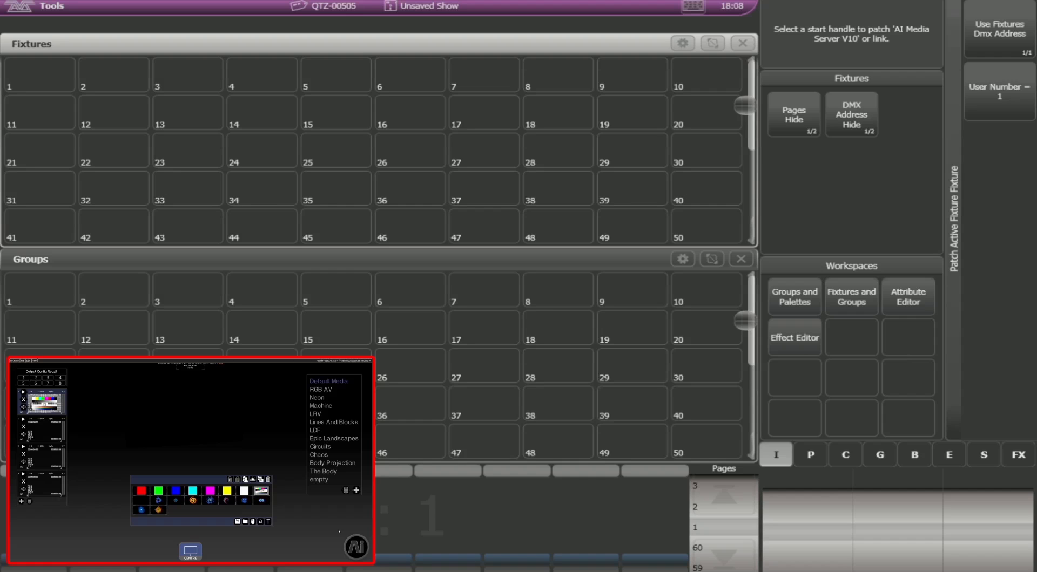
pyautogui.click(38, 84)
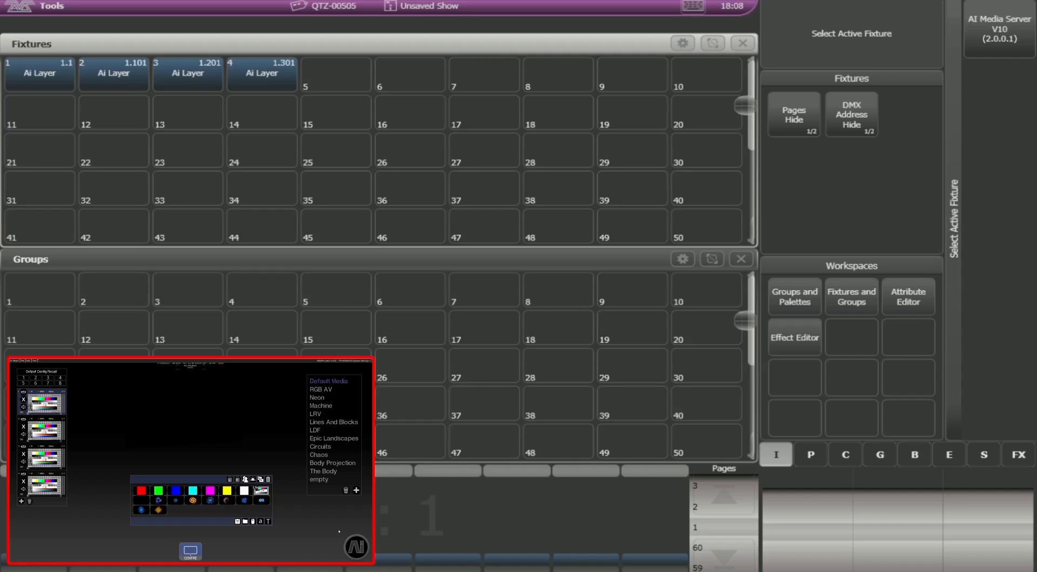
# Step: Resize the Fixtures window to the upper-left quarter of the workspace
pyautogui.press('F12')
pyautogui.press('F12')
pyautogui.press('F12')
pyautogui.press('F12')
pyautogui.press('F12')
pyautogui.press('F12')
pyautogui.press('F12')
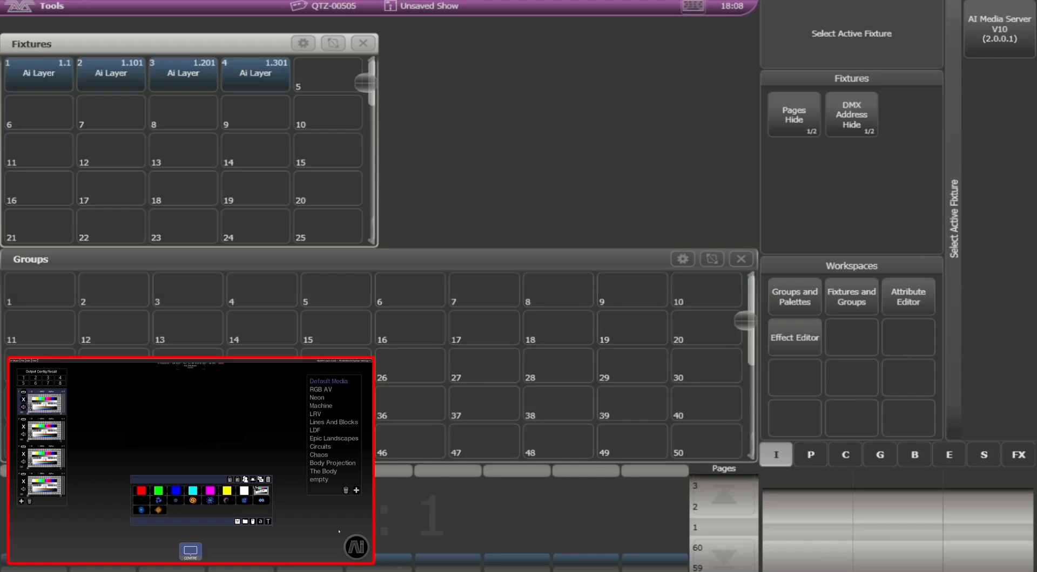
# Step: Open the Attribute Editor across the right half of the workspace and shrink the Groups window to the lower-left quarter
pyautogui.click(901, 296)
pyautogui.press('F12')
pyautogui.press('F12')
pyautogui.press('F12')
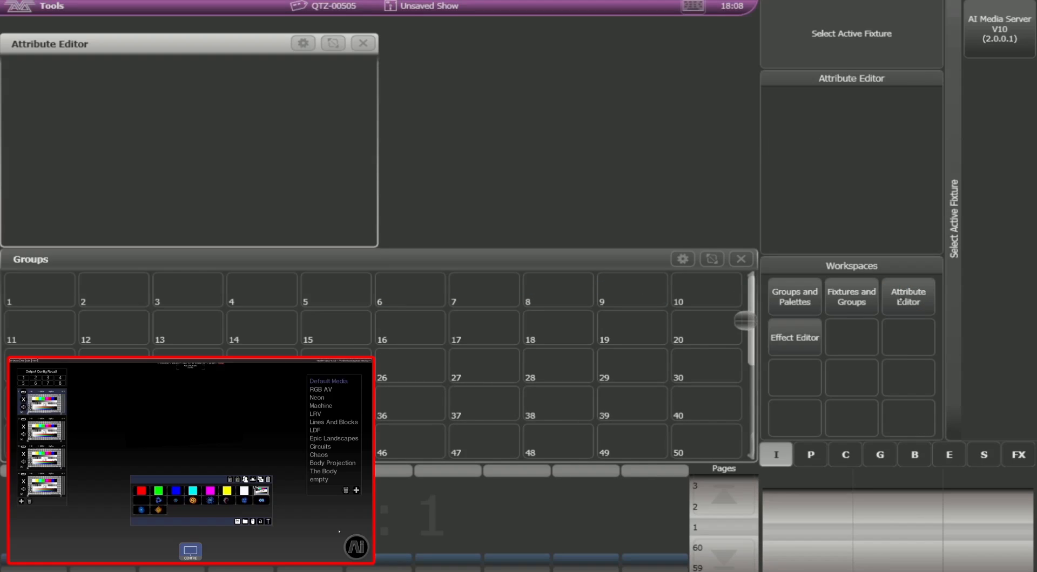
pyautogui.click(320, 255)
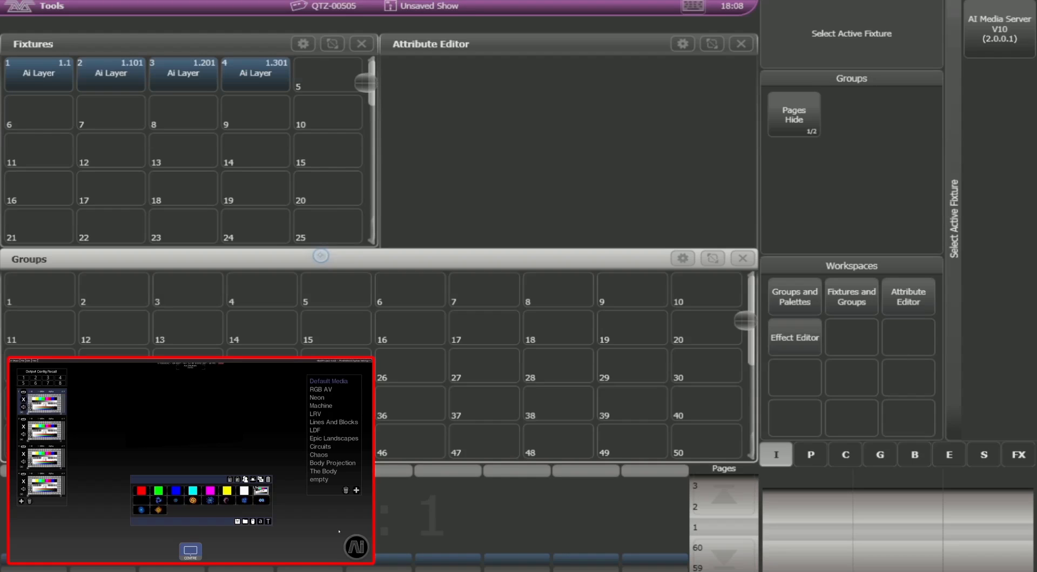
pyautogui.press('F12')
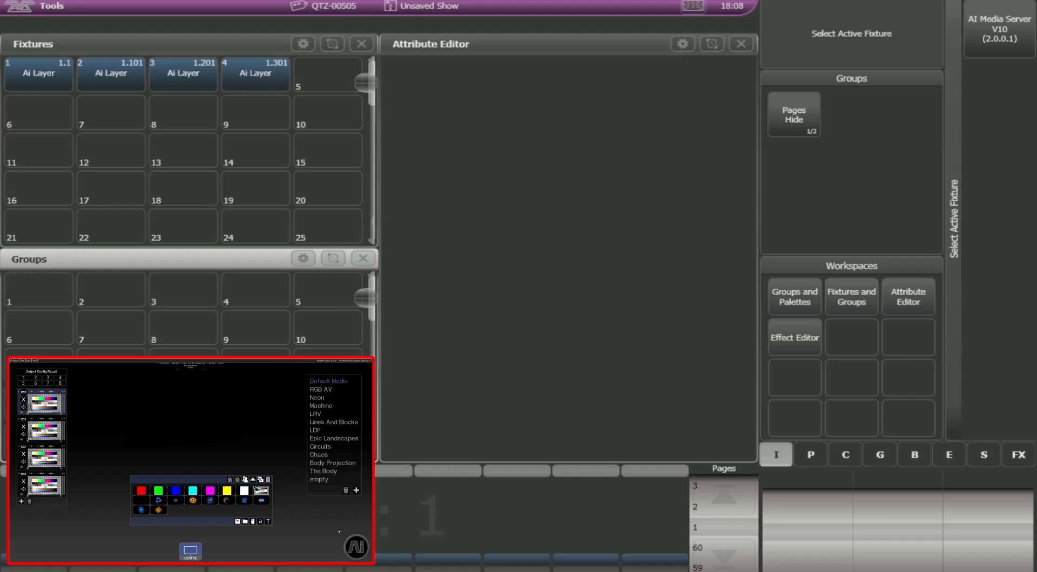
# Step: Record the current window layout as a workspace on the first handle of the last workspace row and leave the patch menu
pyautogui.click(797, 414)
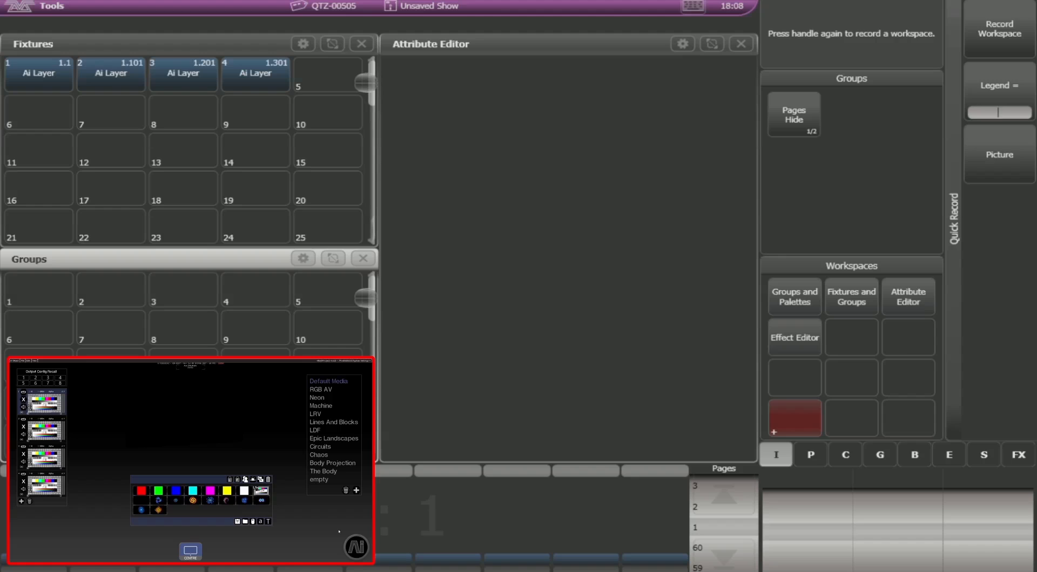
pyautogui.click(794, 417)
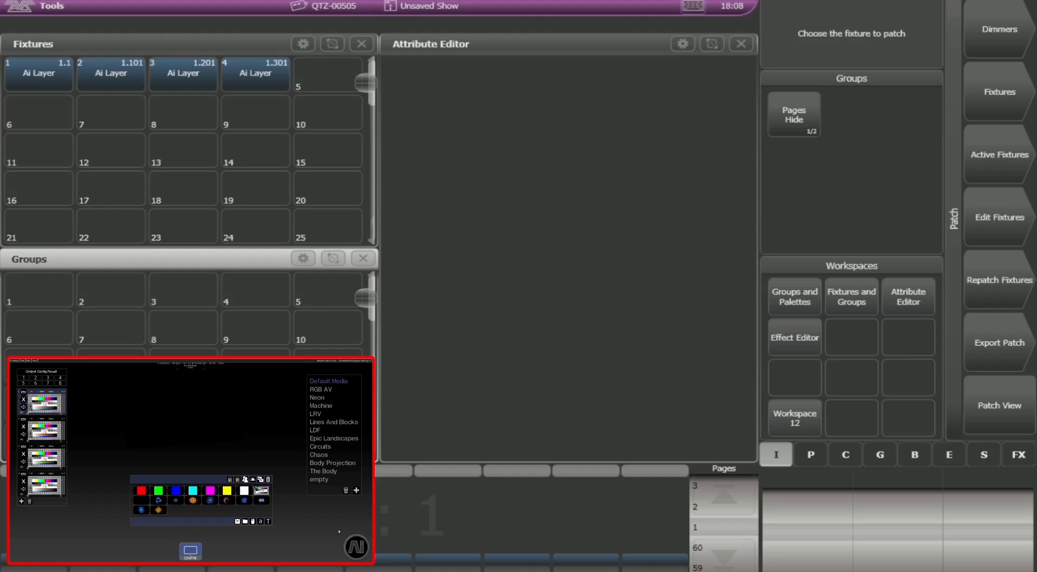
pyautogui.press('Escape')
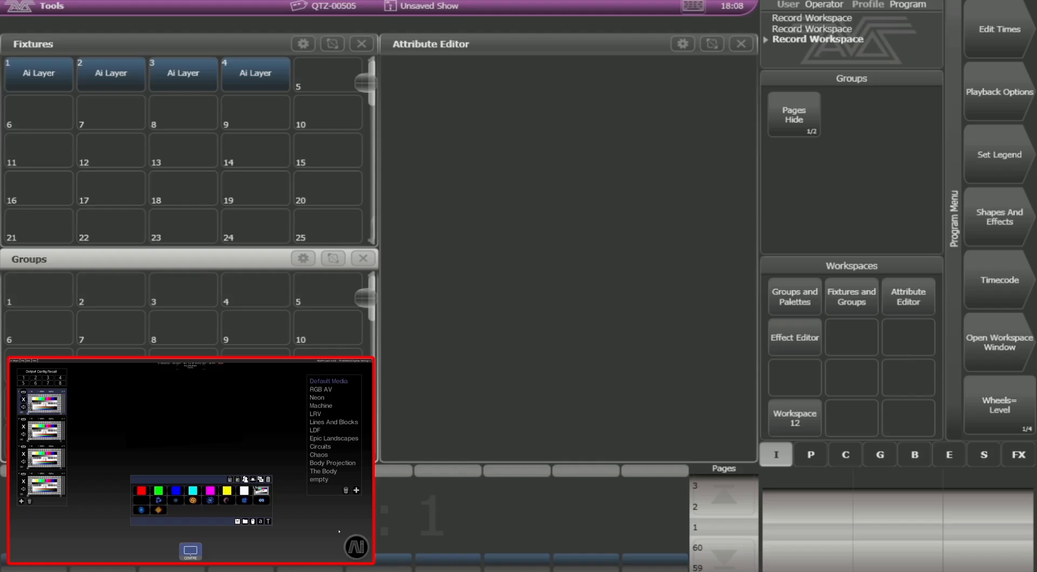
# Step: Select all four Ai Layer fixtures and test their dimmer by fading it up to about 84% and back to 0%
pyautogui.moveTo(37, 73); pyautogui.dragTo(242, 76)
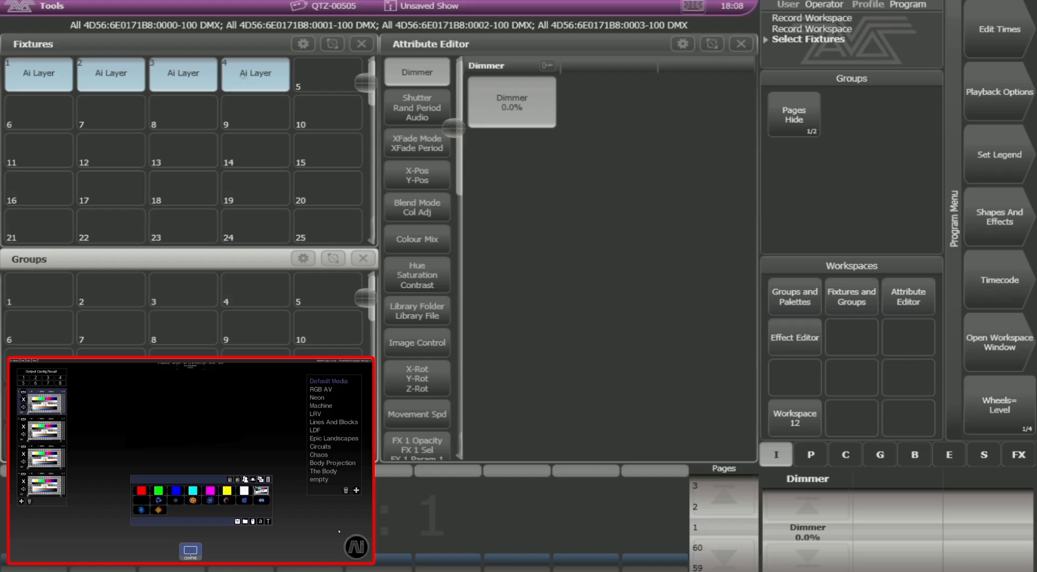
pyautogui.scroll(10, 808, 532)
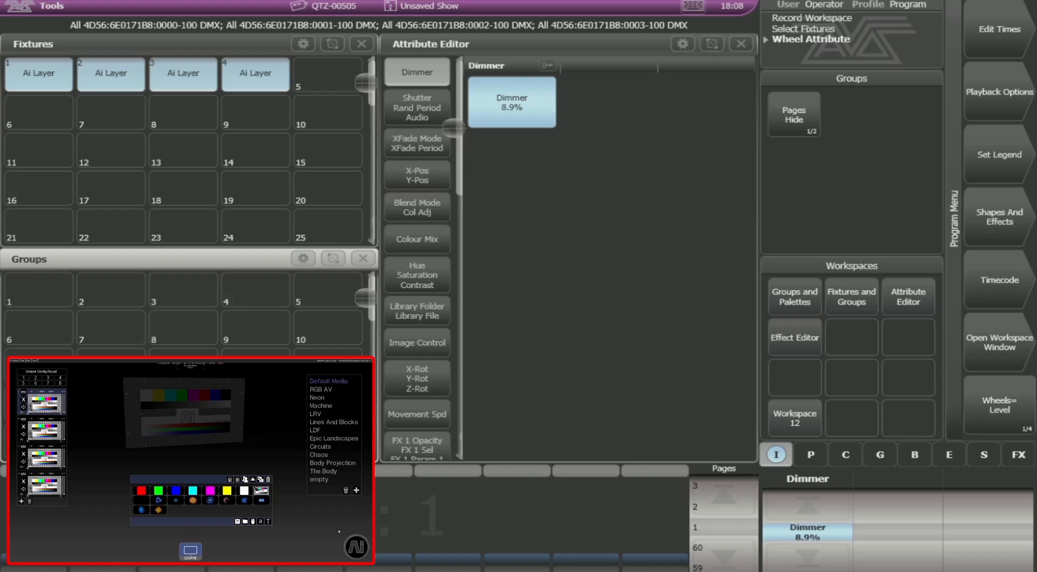
pyautogui.scroll(6, 807, 532)
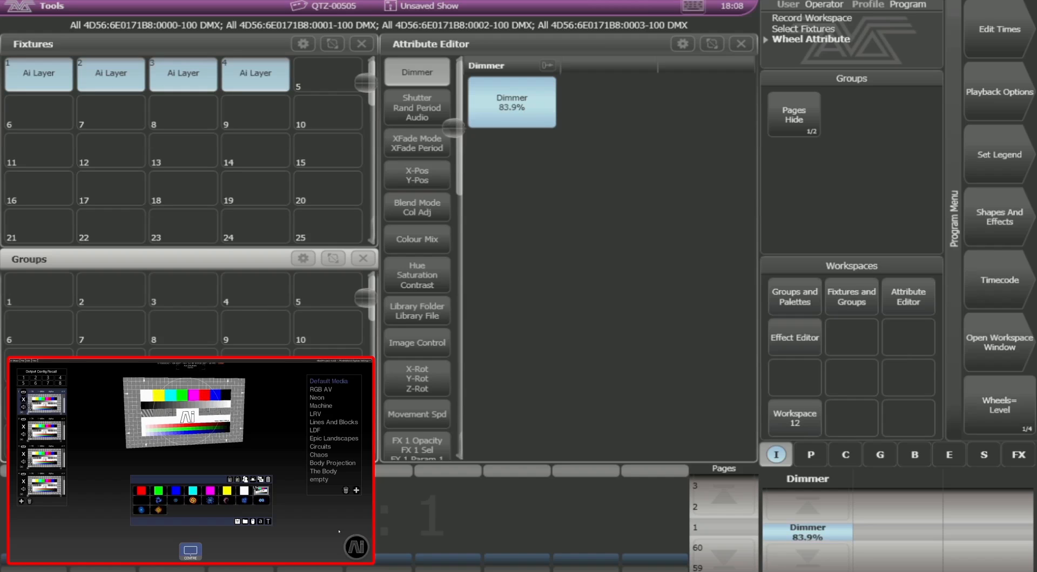
pyautogui.scroll(-5, 807, 532)
pyautogui.scroll(-12, 807, 532)
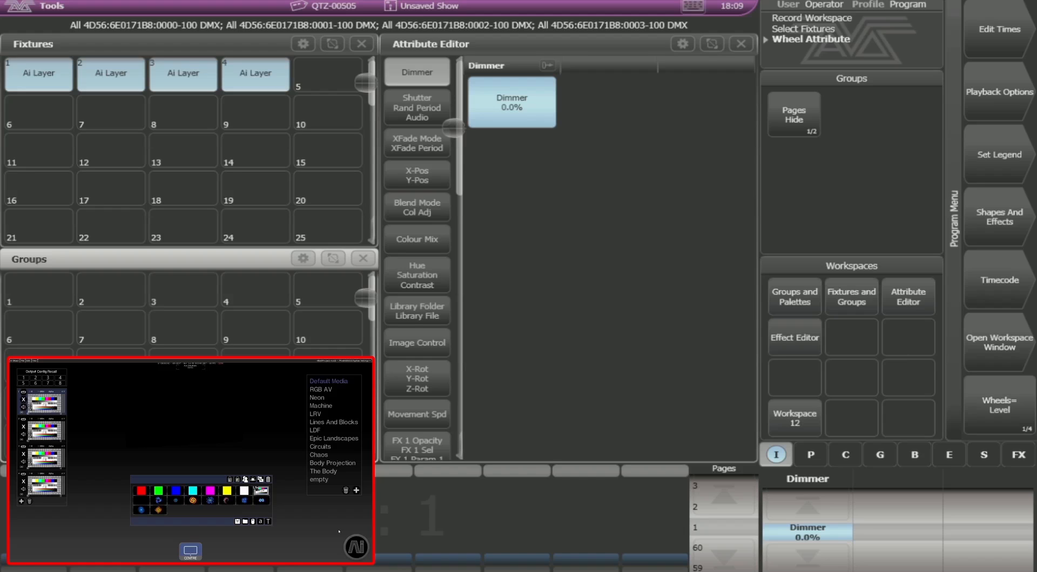
# Step: Show the library folder and file attributes for the selected layers and set their library folder to LRV
pyautogui.click(416, 307)
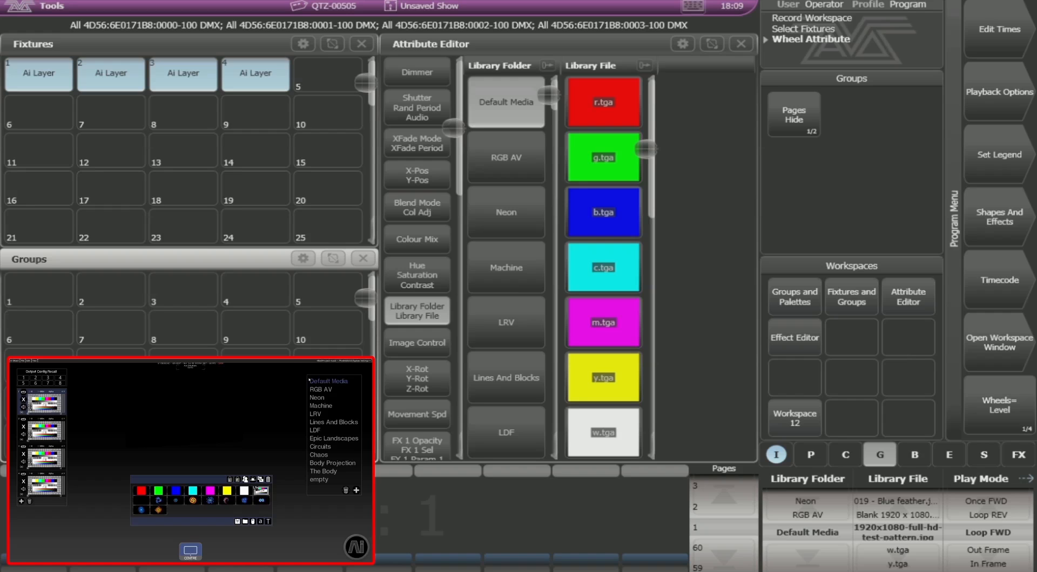
pyautogui.click(506, 323)
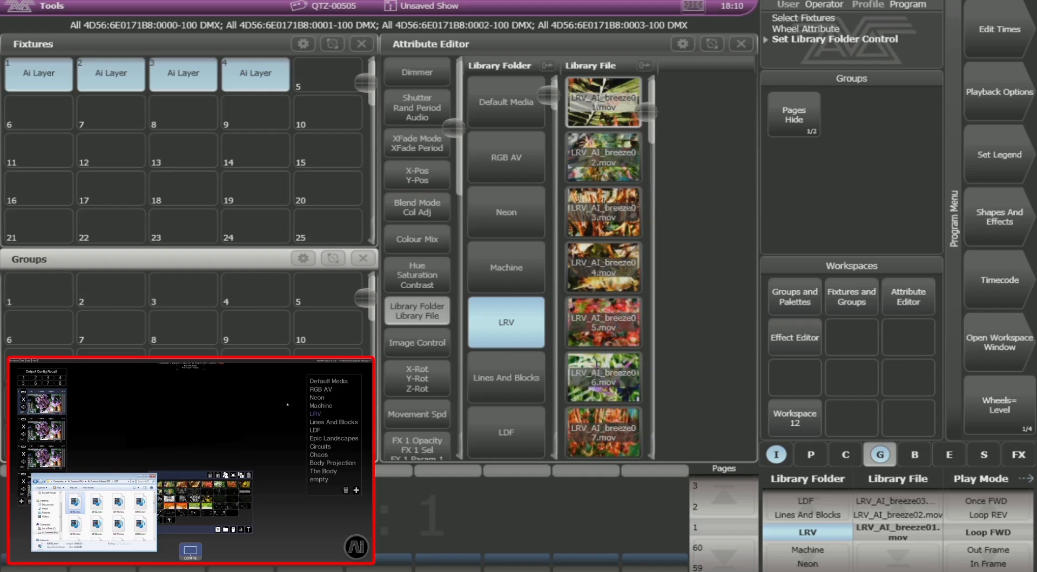
# Step: Switch to the Ai server and add the clip ldf 01.mov from the file explorer to the Default Media folder
pyautogui.click(326, 381)
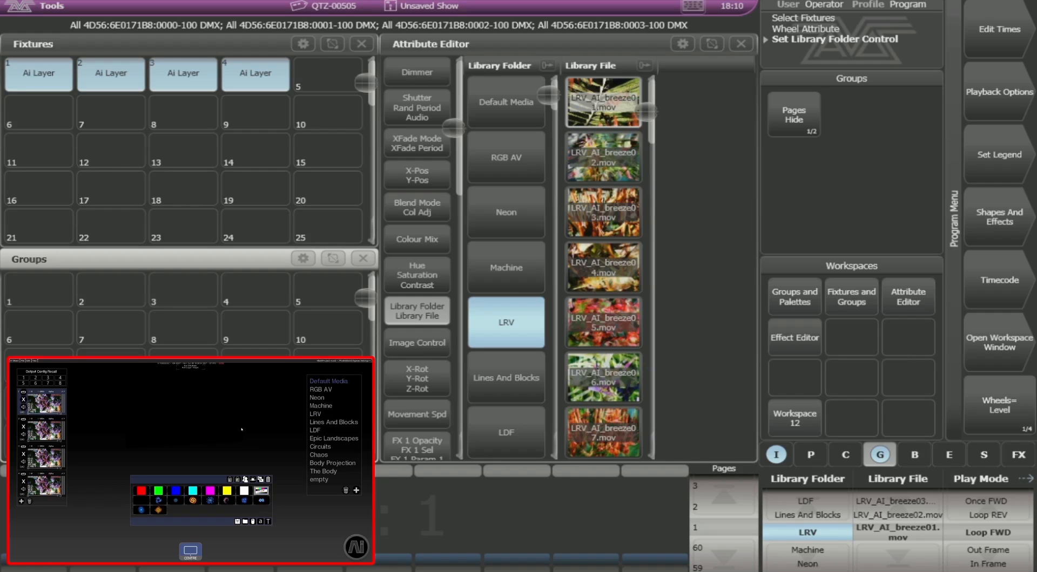
pyautogui.hotkey('alt', 'Tab')
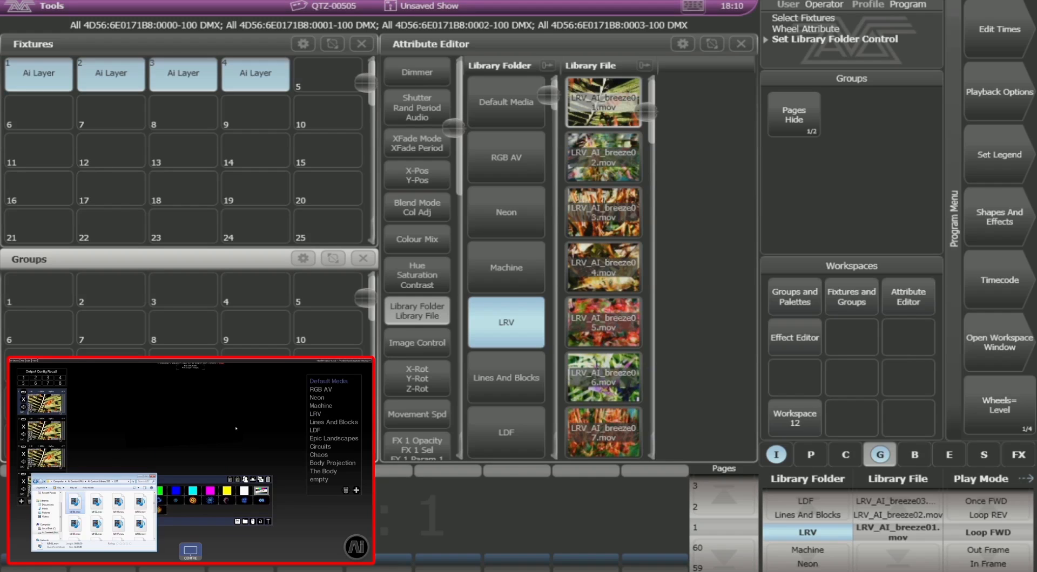
pyautogui.moveTo(75, 503); pyautogui.dragTo(177, 510)
pyautogui.click(216, 462)
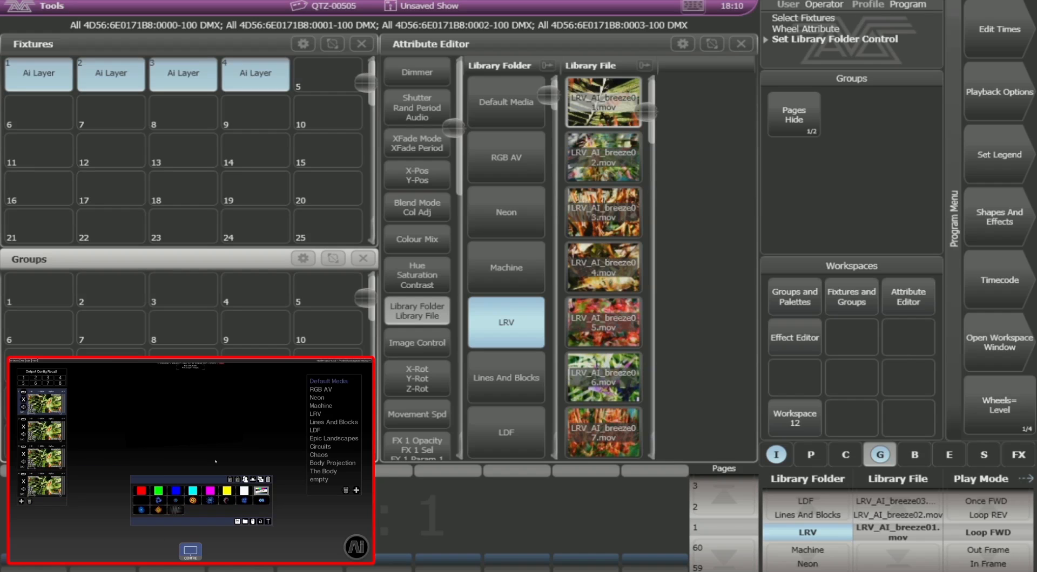
pyautogui.click(351, 549)
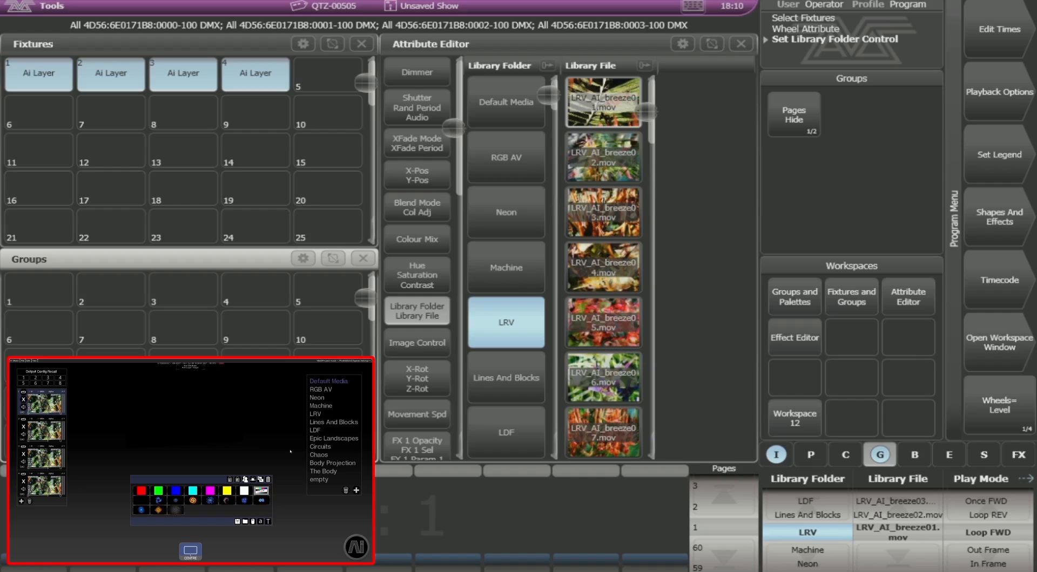
# Step: On the console, clear the programmer, update the personalities of all patched fixtures, and leave the patch menu
pyautogui.press('c')
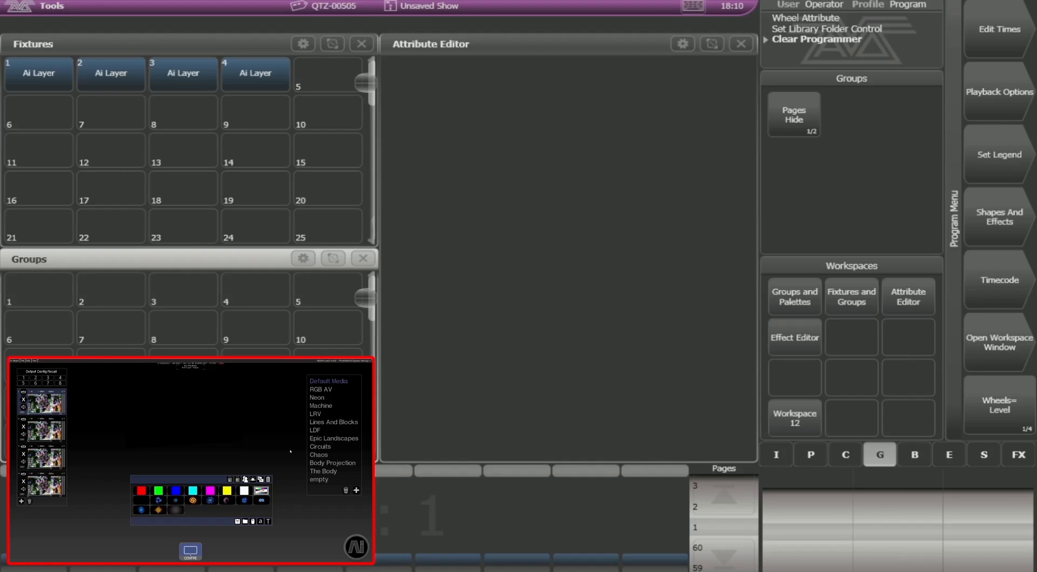
pyautogui.press('p')
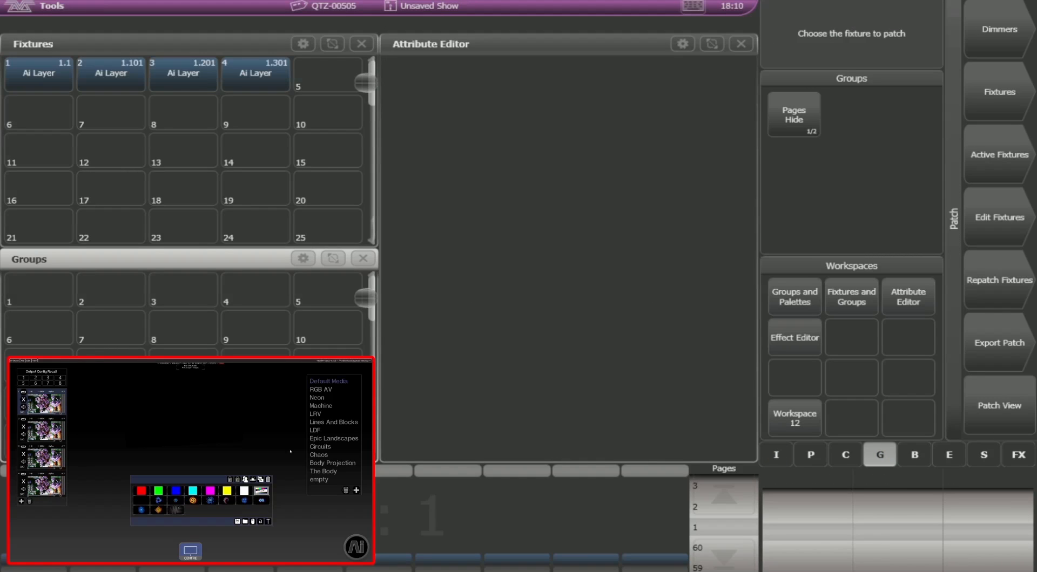
pyautogui.press('F4')
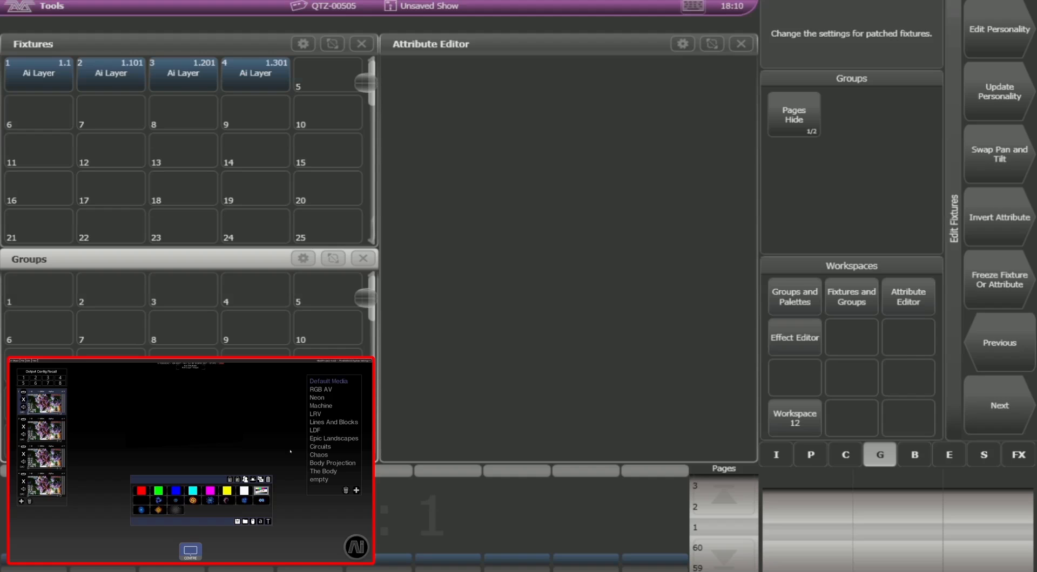
pyautogui.press('F2')
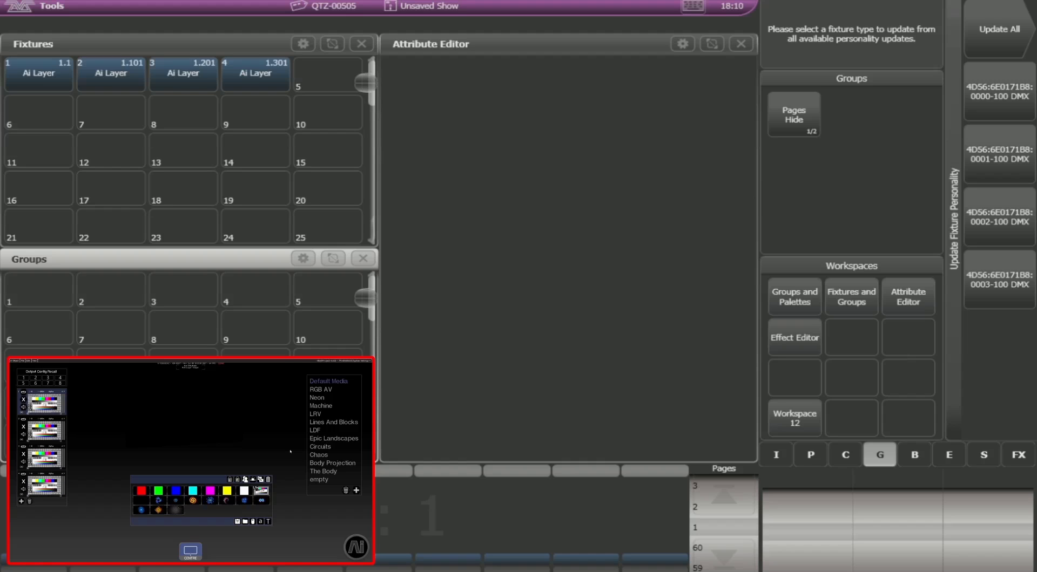
pyautogui.click(999, 29)
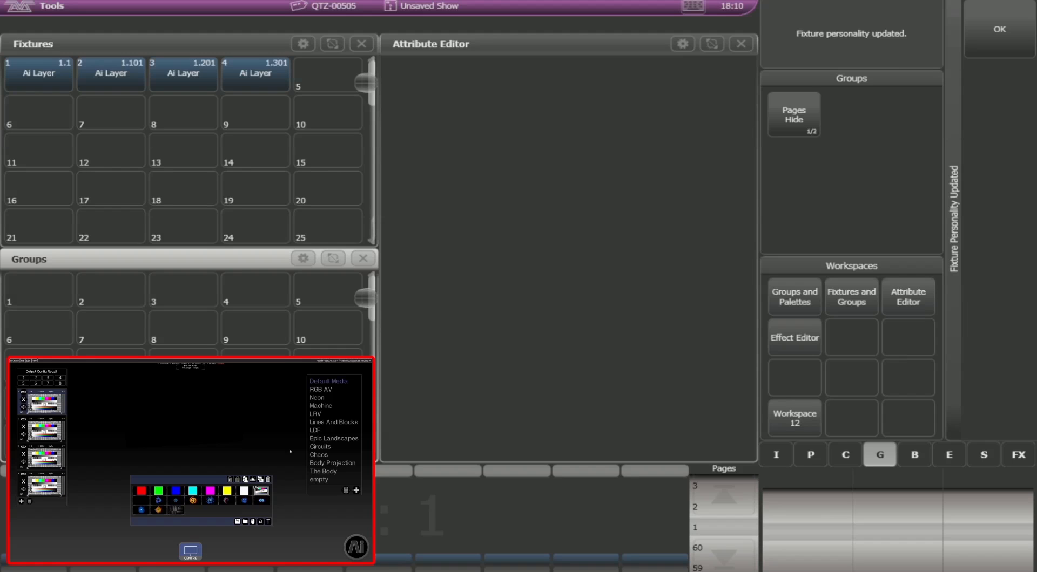
pyautogui.click(999, 29)
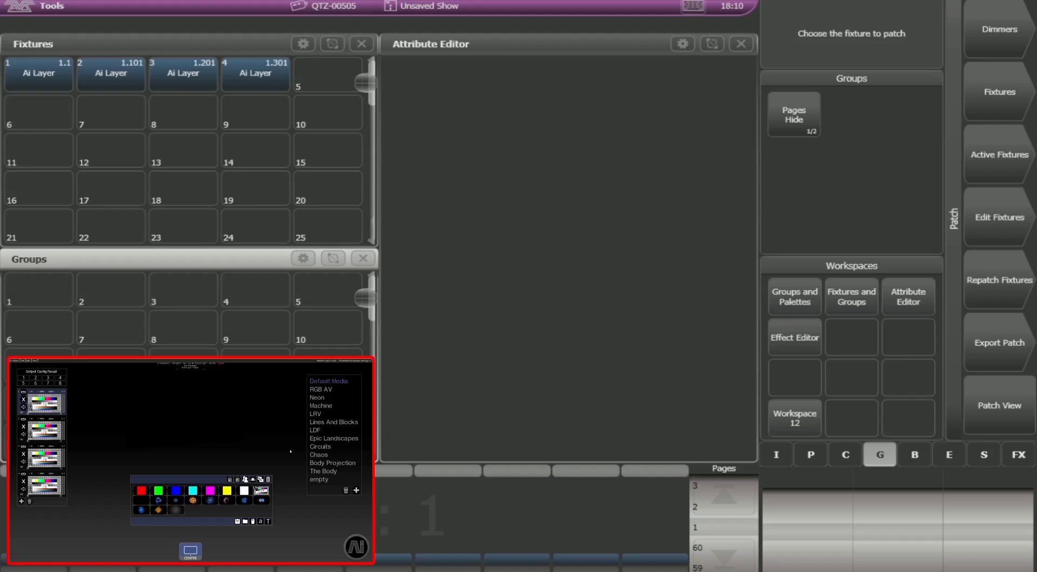
pyautogui.press('Escape')
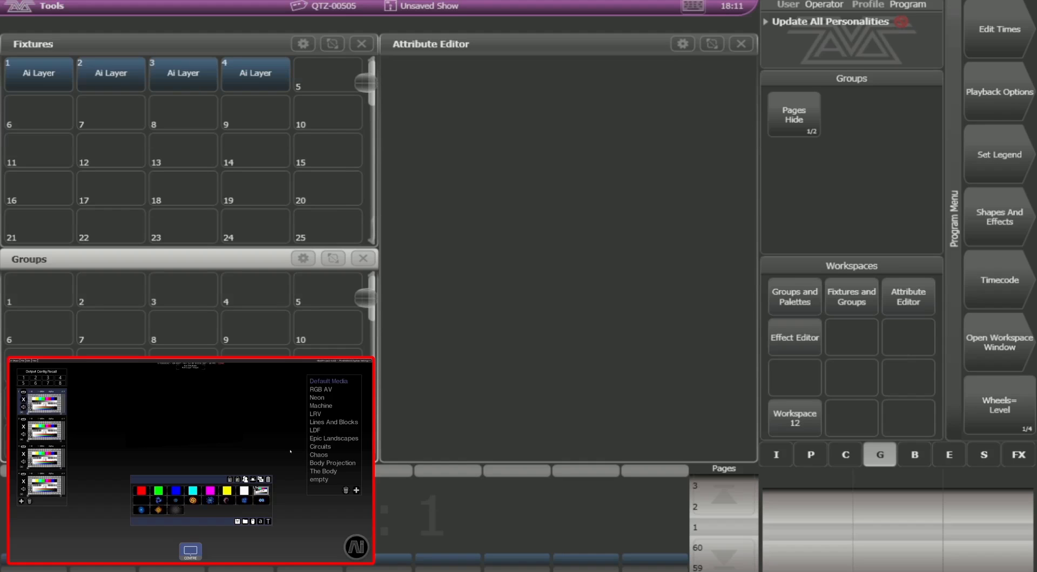
# Step: Select the first Ai Layer, look through its Default Media files for the added clip, and add the second layer to the selection
pyautogui.click(41, 61)
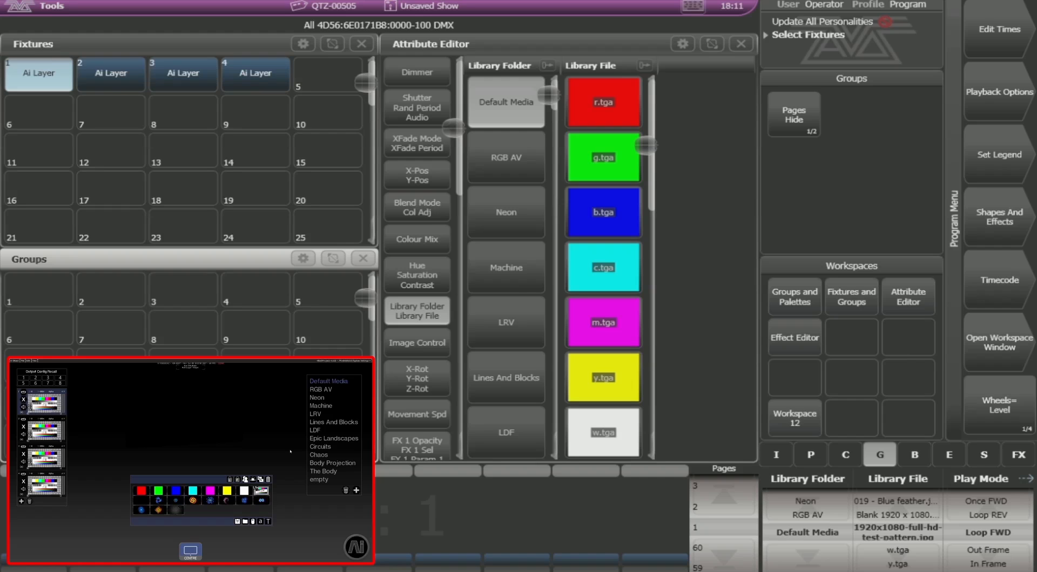
pyautogui.moveTo(655, 145); pyautogui.dragTo(655, 398)
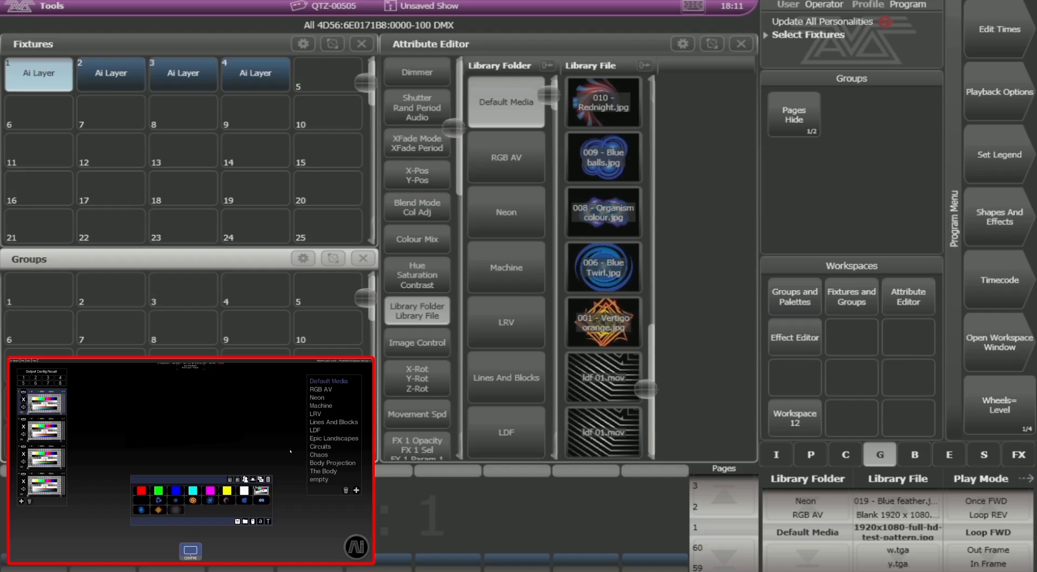
pyautogui.click(111, 72)
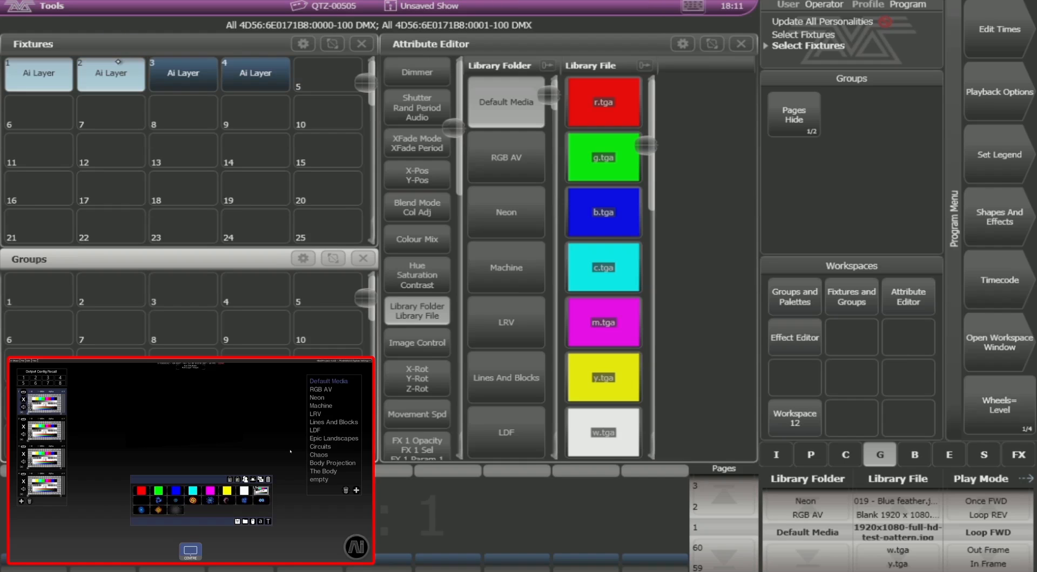